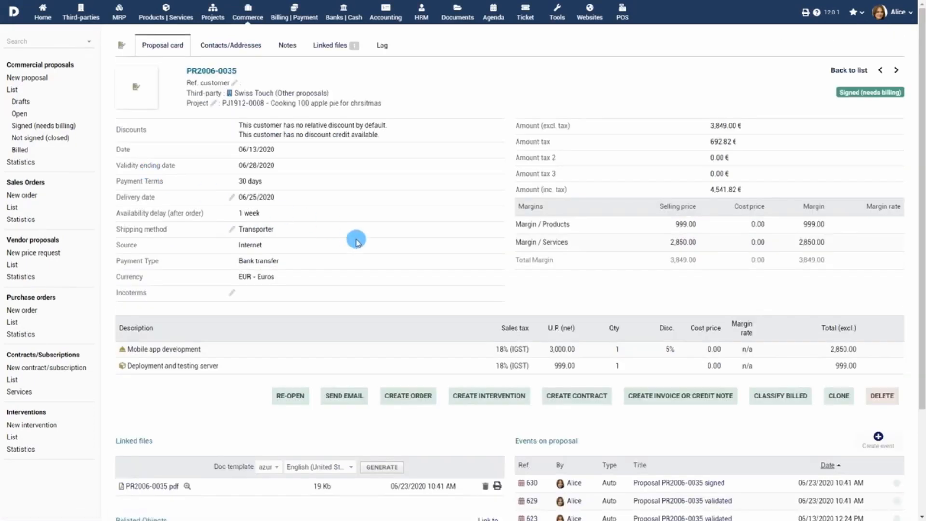
Convert proposal PR2006-0035 into a draft order with both service lines, totalling 4,541.82 € incl. tax.
click(409, 398)
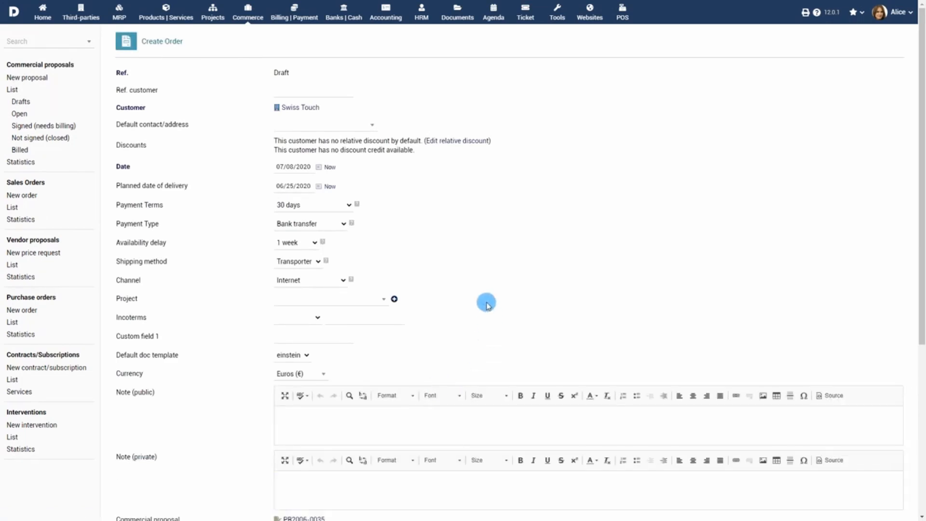
scroll(513, 258, down, 5)
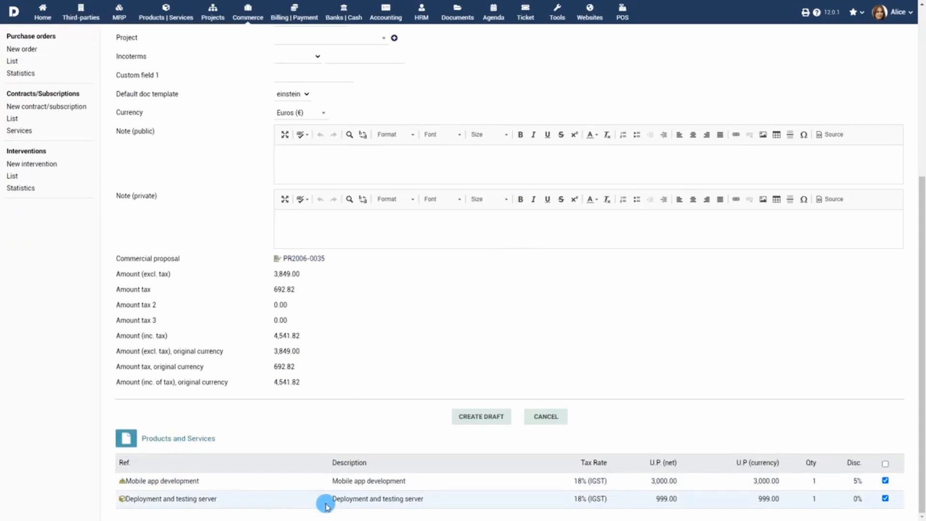
click(484, 417)
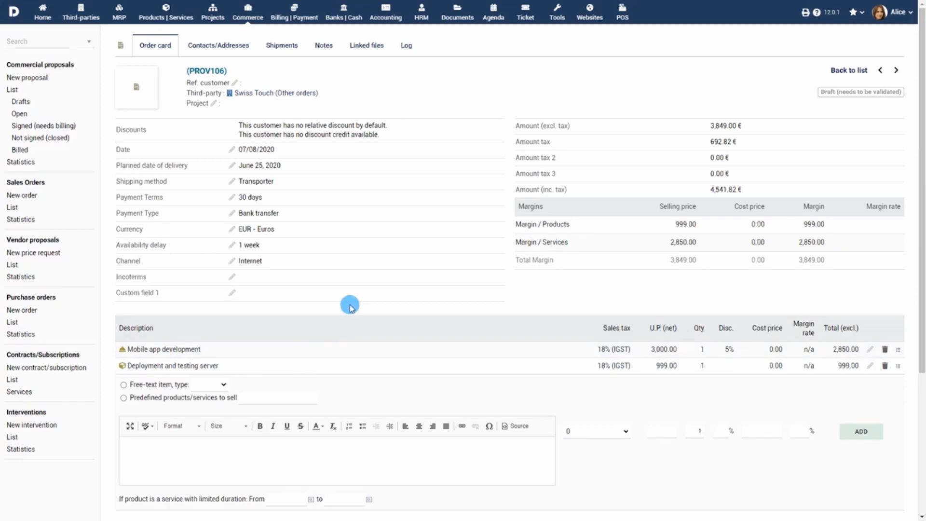
scroll(350, 306, down, 4)
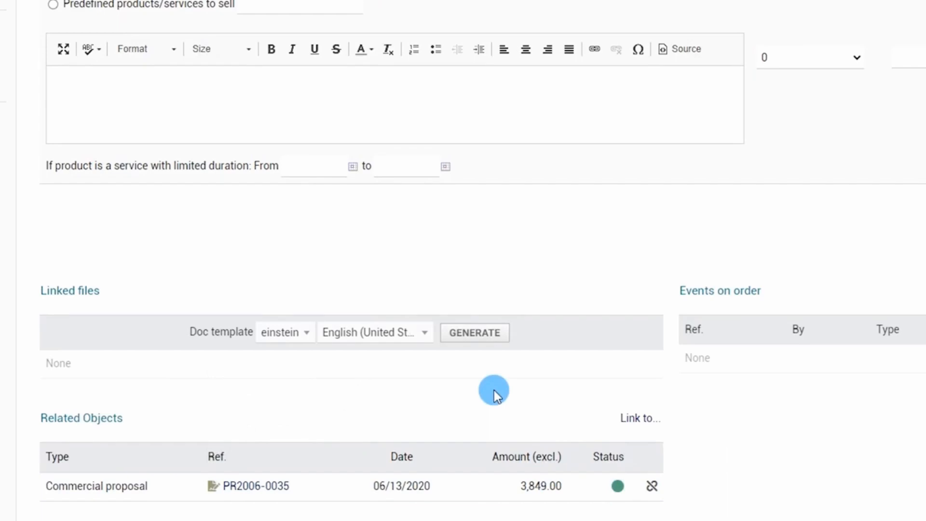
Link purchase order PROV15 (06/23/2020, 12.13) to order PROV106 as a related object.
click(645, 428)
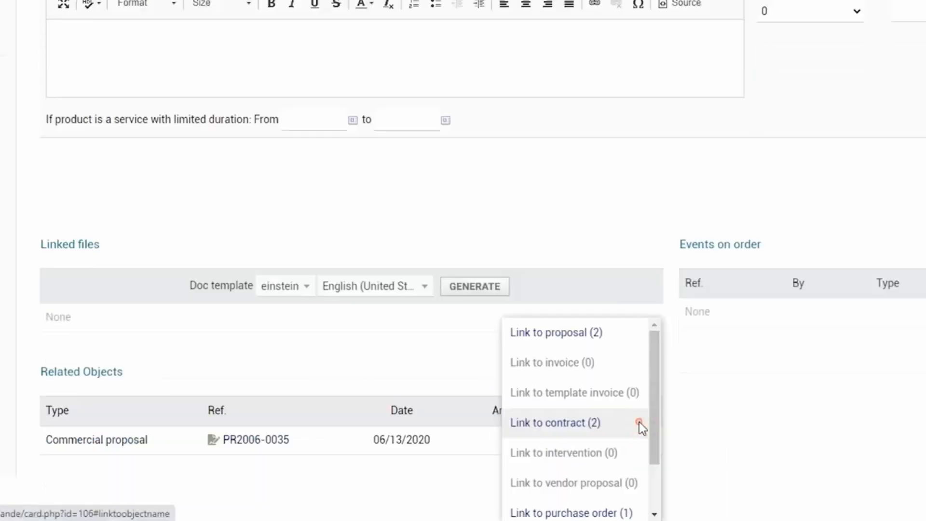
drag(656, 405, 659, 451)
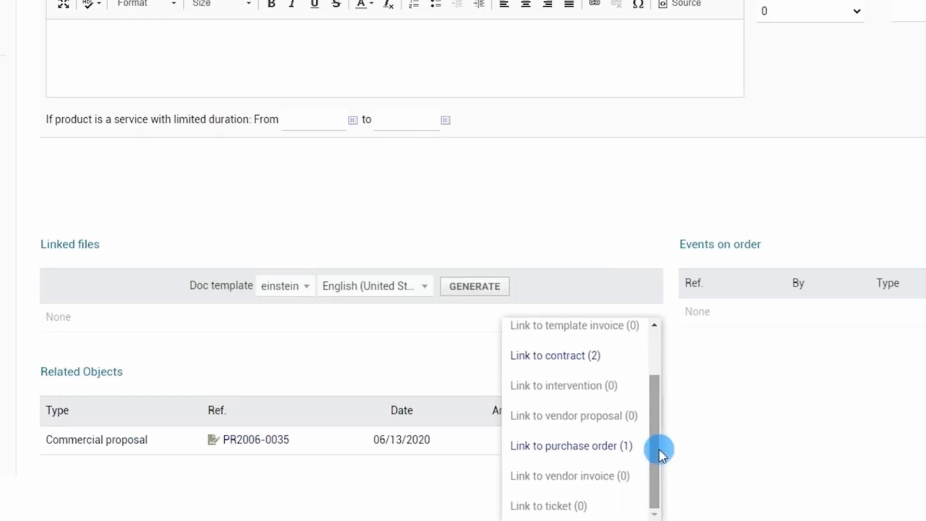
click(623, 447)
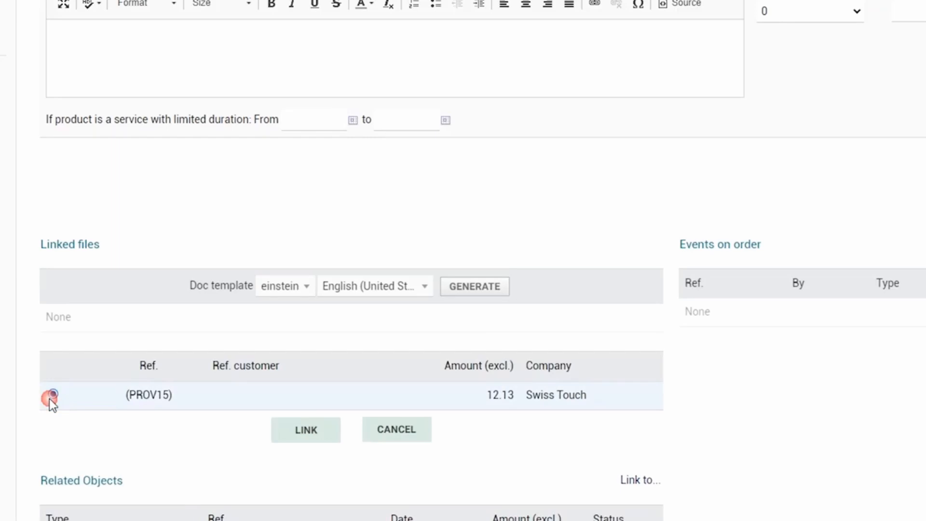
click(314, 437)
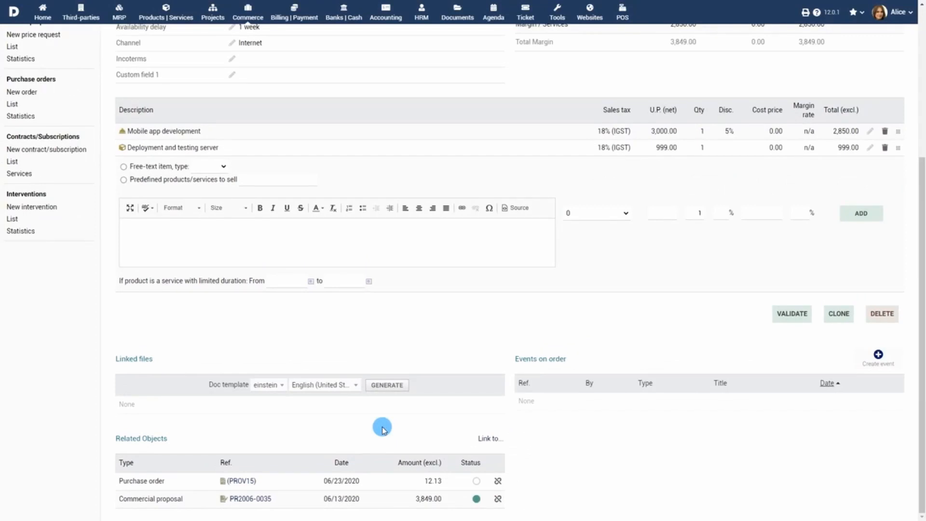
scroll(393, 336, up, 4)
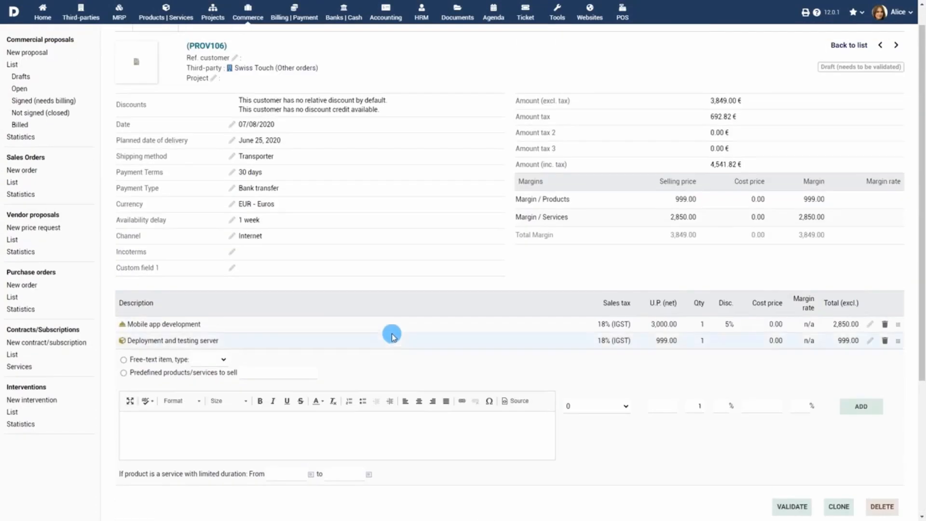
Start a new sales order for Company Corp 2 with planned delivery on 07/23/2020.
click(22, 169)
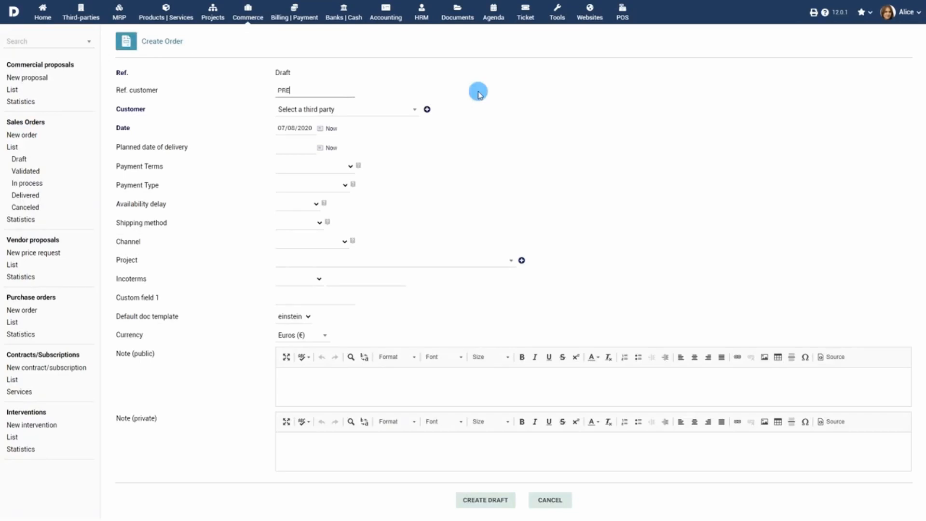
click(396, 110)
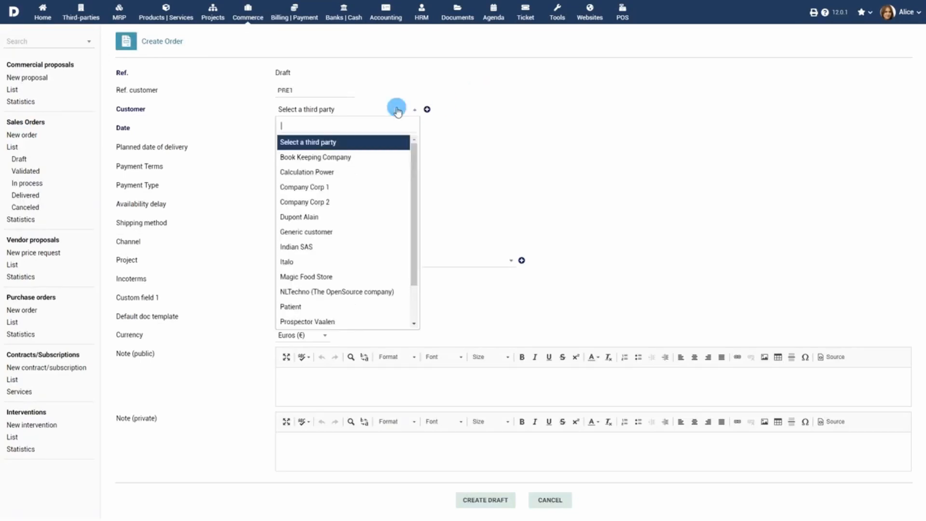
click(351, 202)
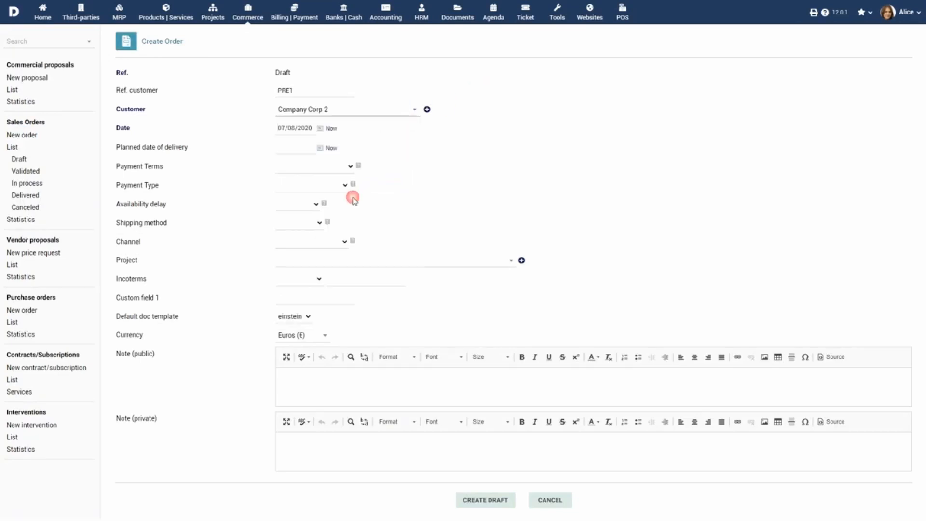
click(319, 128)
click(320, 185)
click(320, 148)
click(337, 236)
Set 30-day payment terms, Check payment, 2-week availability, Transporter shipping and Internet channel.
click(316, 173)
click(311, 194)
click(320, 186)
click(309, 216)
click(304, 204)
click(294, 239)
click(299, 223)
click(297, 250)
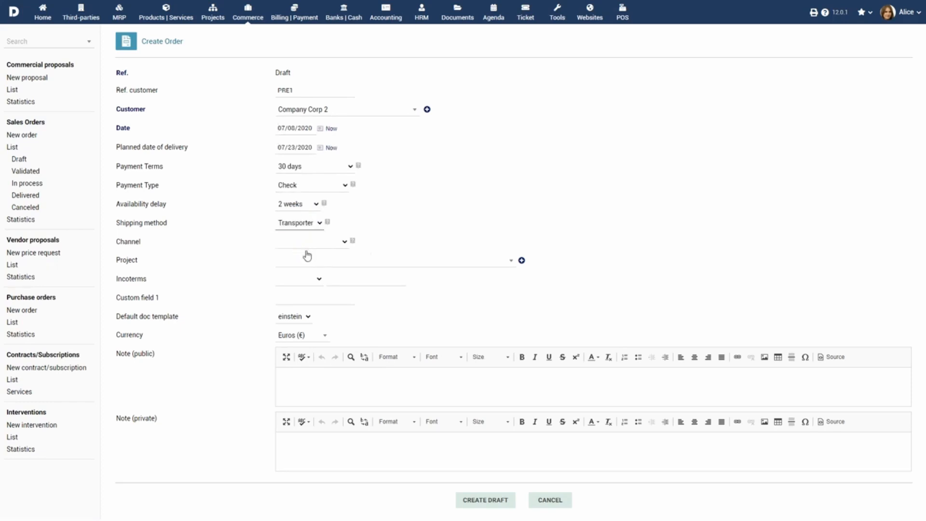
click(332, 243)
click(309, 296)
Assign project PROJ1, CFR incoterms and Euro currency, then save the order as draft PROV107.
click(401, 261)
scroll(397, 333, down, 1)
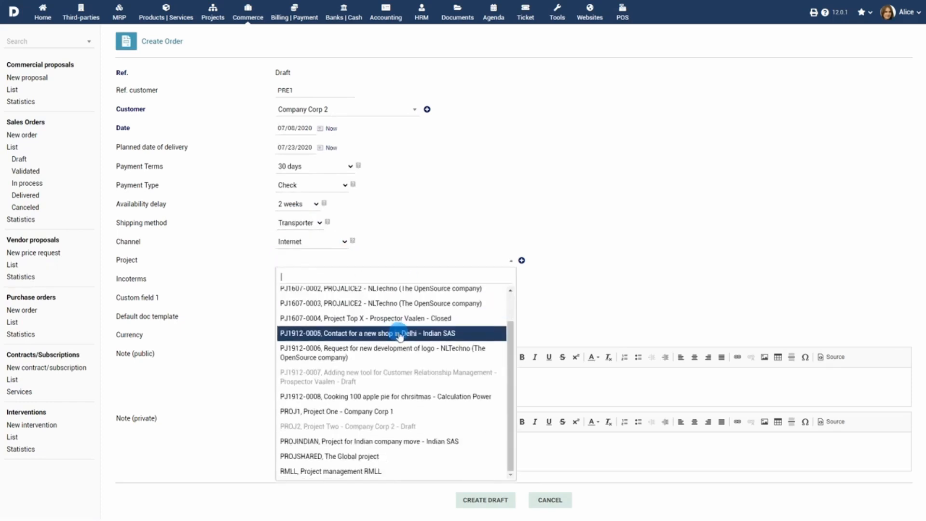
click(394, 412)
click(302, 277)
click(290, 292)
click(321, 332)
click(311, 368)
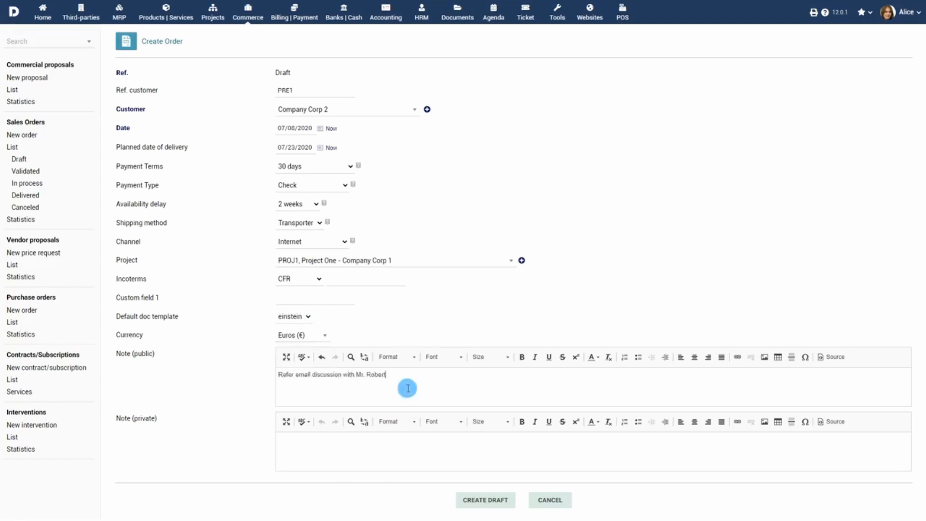
click(493, 499)
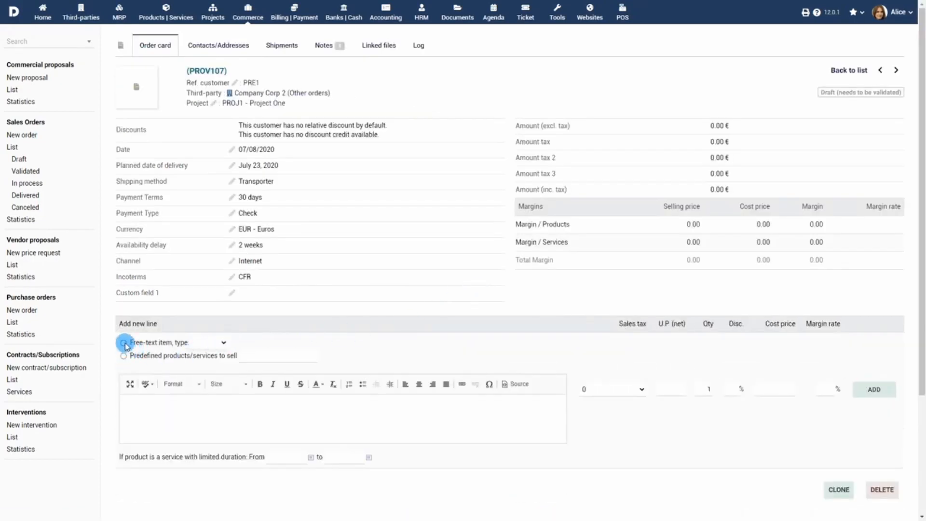
Add a Mobile app development service line at 19.6% tax and 2,575.00 unit price.
click(222, 343)
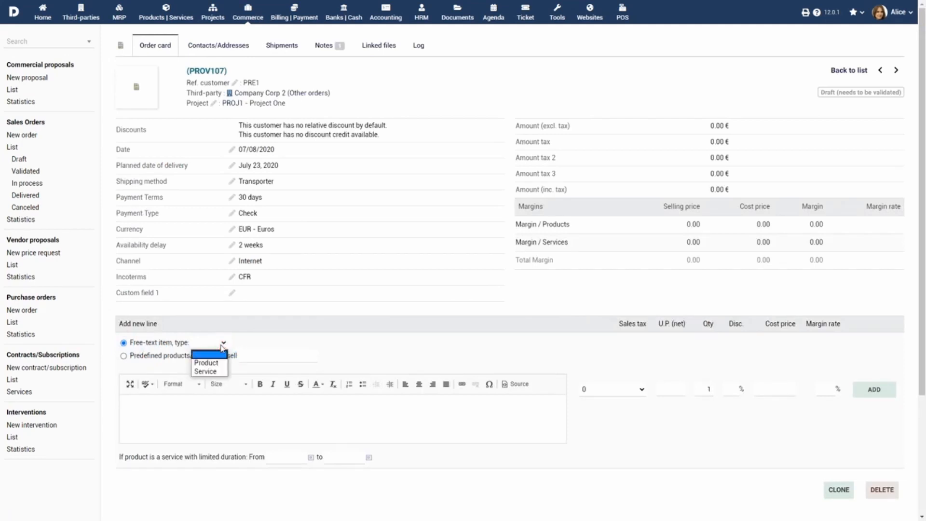
click(216, 373)
click(234, 404)
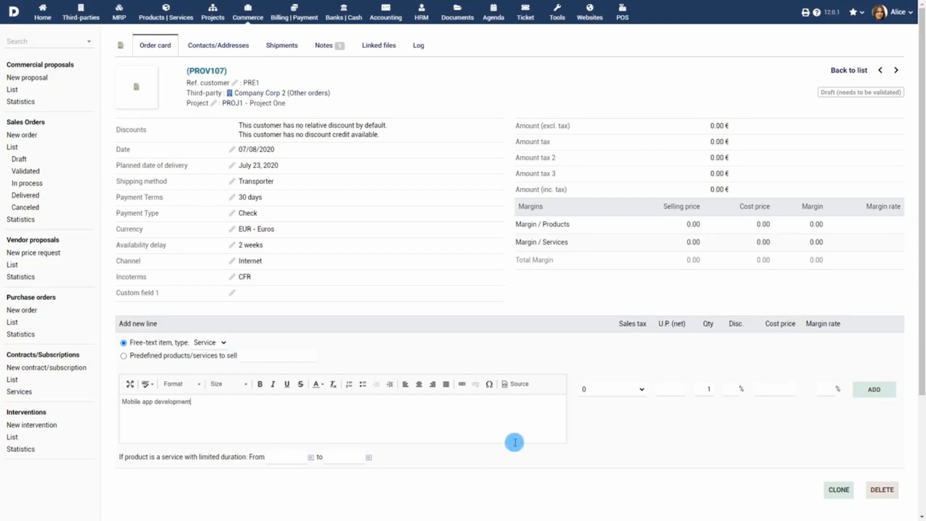
click(636, 384)
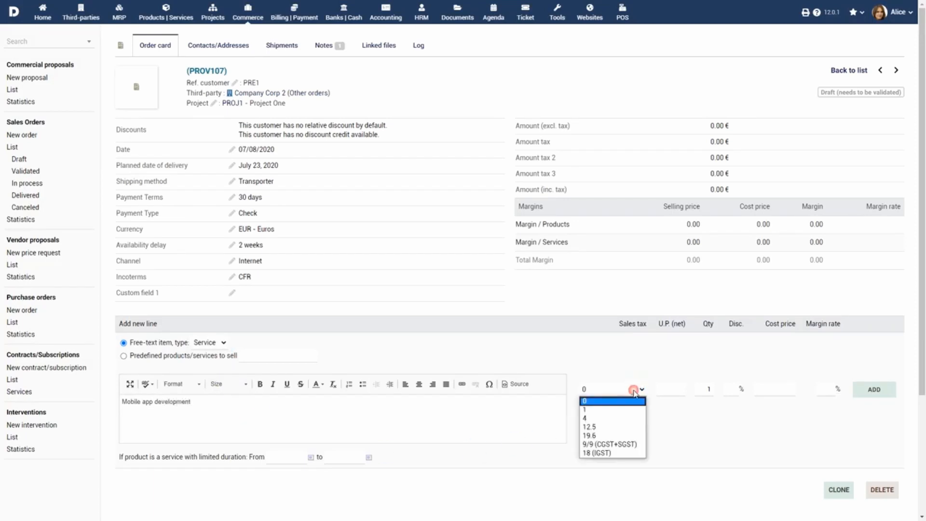
click(630, 429)
click(683, 390)
text(200)
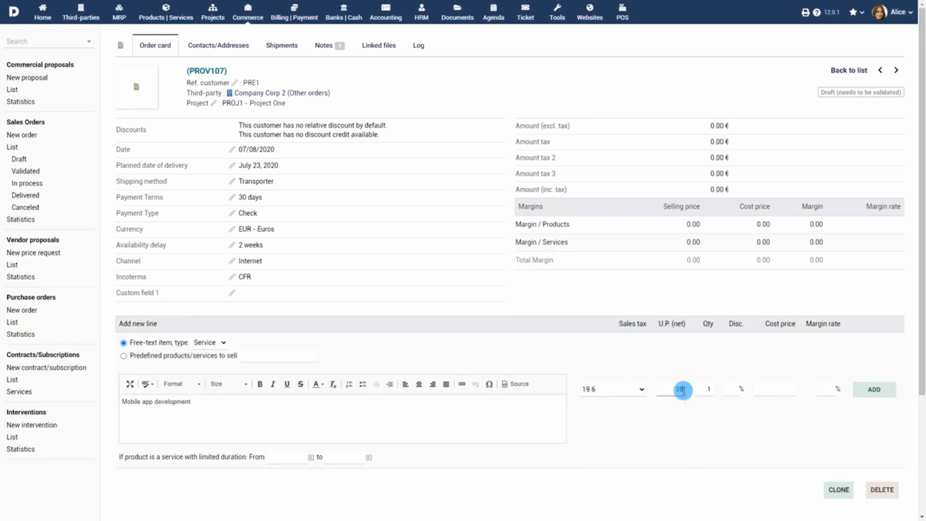
click(877, 389)
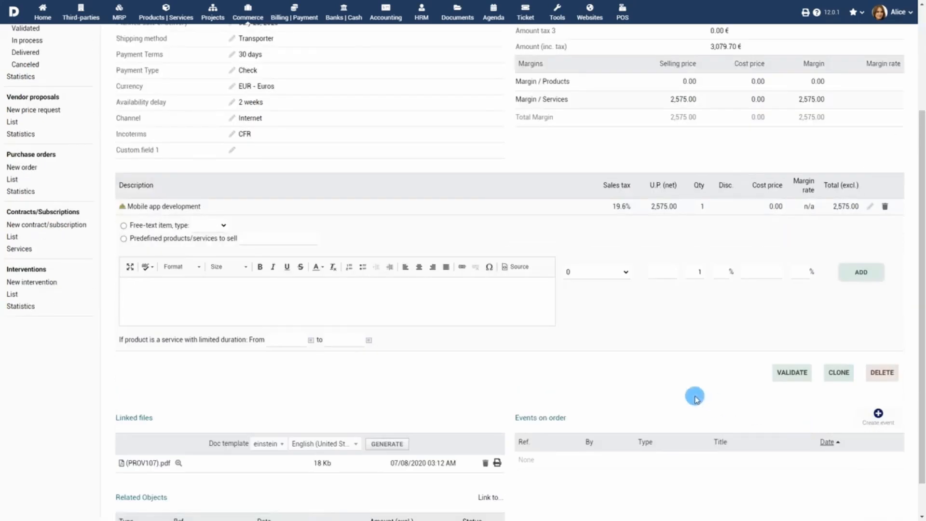
Add a Website development service line at 19.6%, 1,875.00, 07/08–07/23/2020, then validate the order.
click(124, 226)
click(211, 226)
click(215, 252)
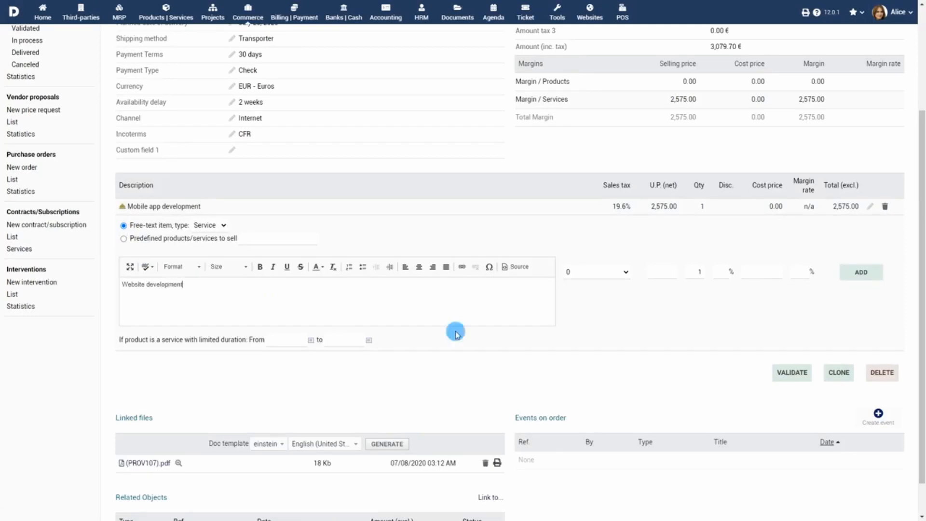
click(626, 273)
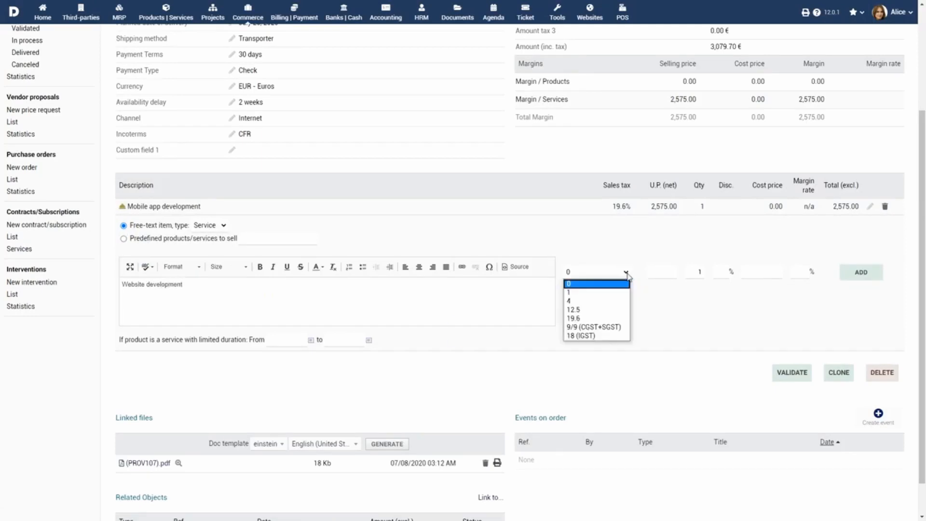
click(603, 312)
click(661, 274)
text(1875)
click(311, 340)
click(314, 401)
click(368, 340)
click(398, 420)
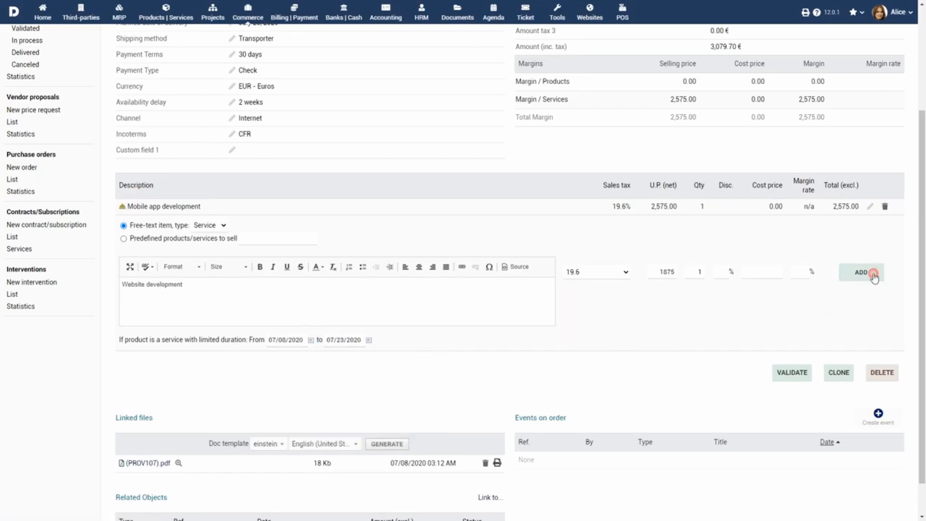
click(861, 272)
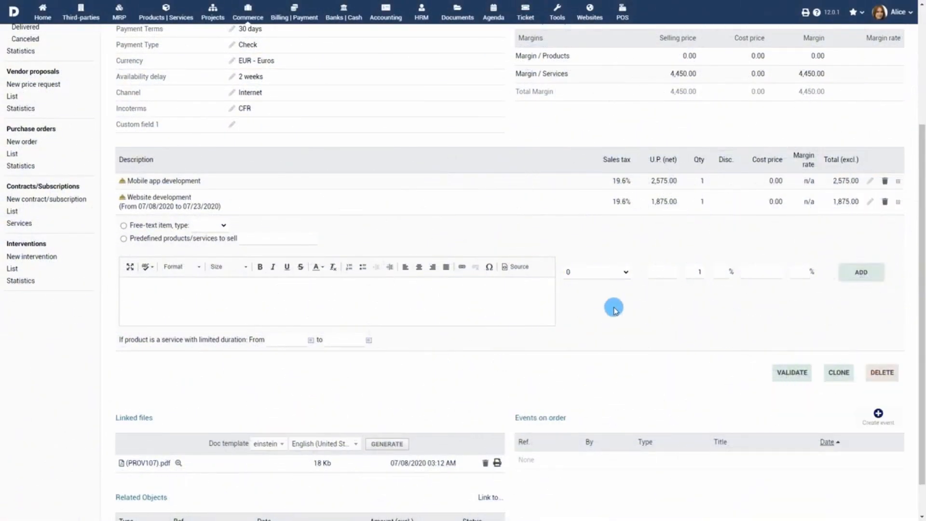
click(800, 378)
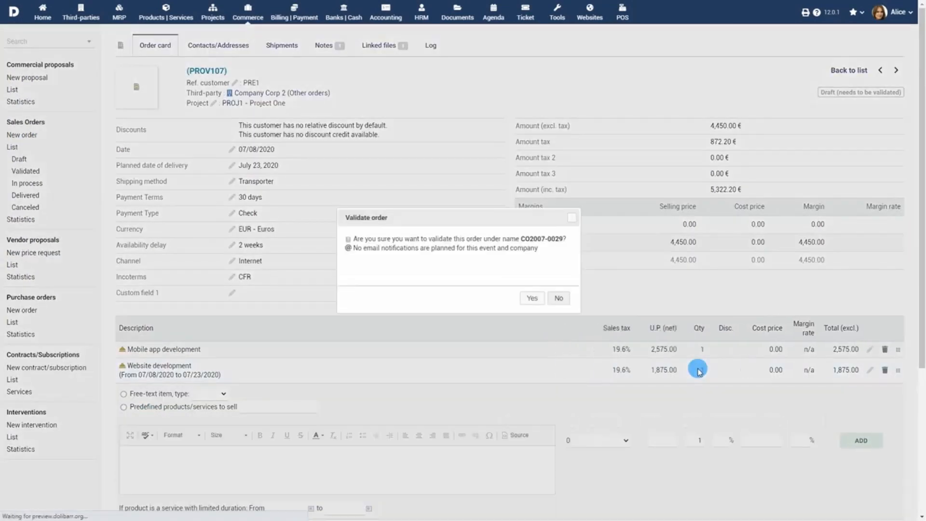
Confirm validation as CO2007-0029 and email the order PDF to the customer's address.
click(532, 298)
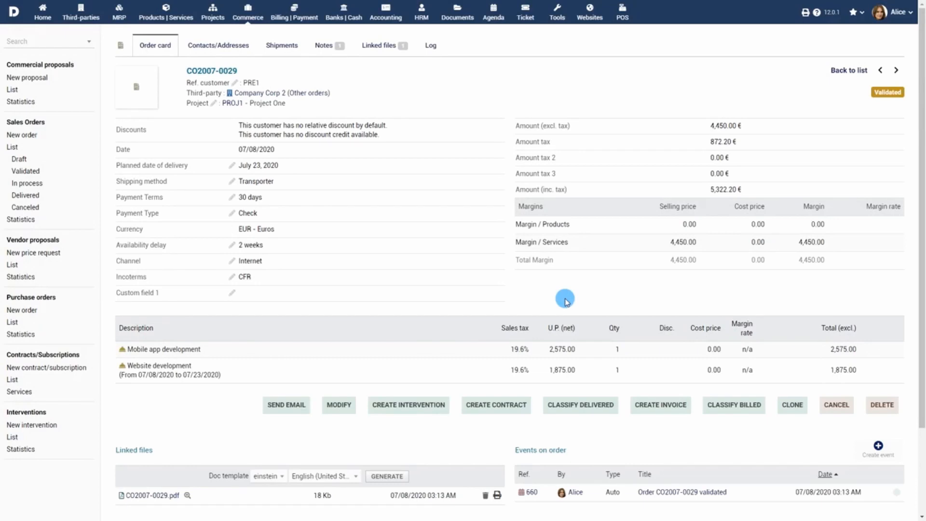
click(288, 406)
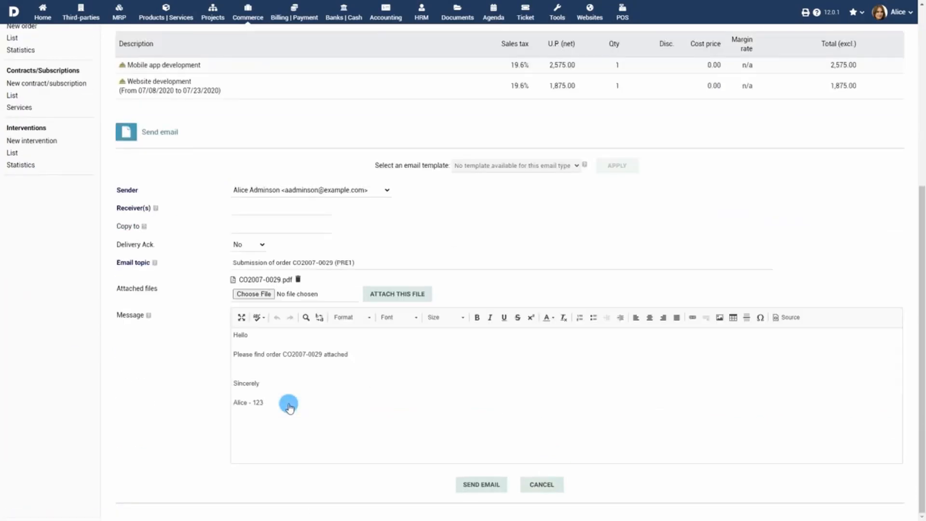
click(313, 210)
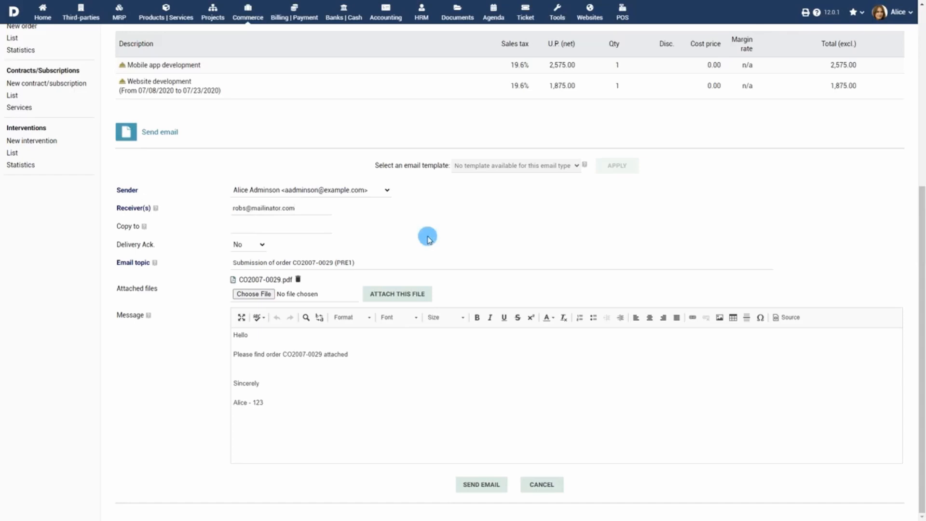
click(487, 491)
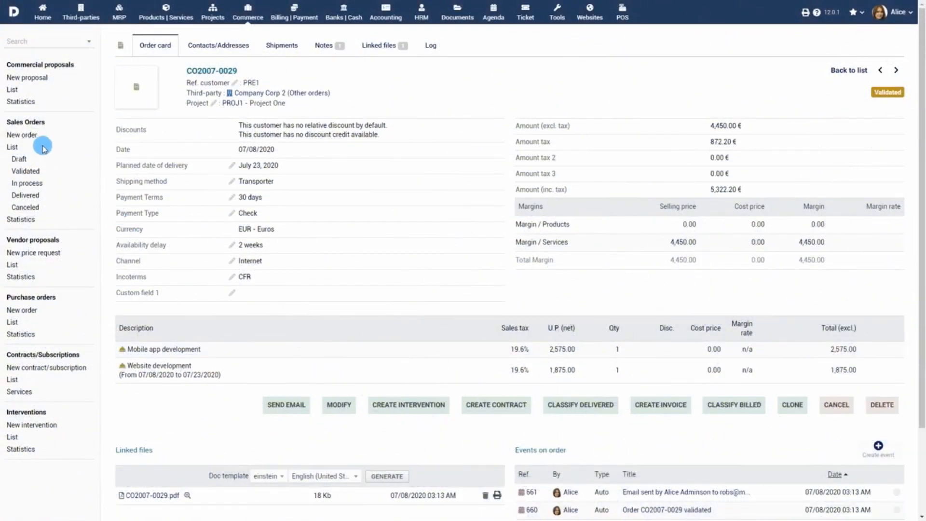
Show the list of all 46 sales orders with their statuses.
click(10, 147)
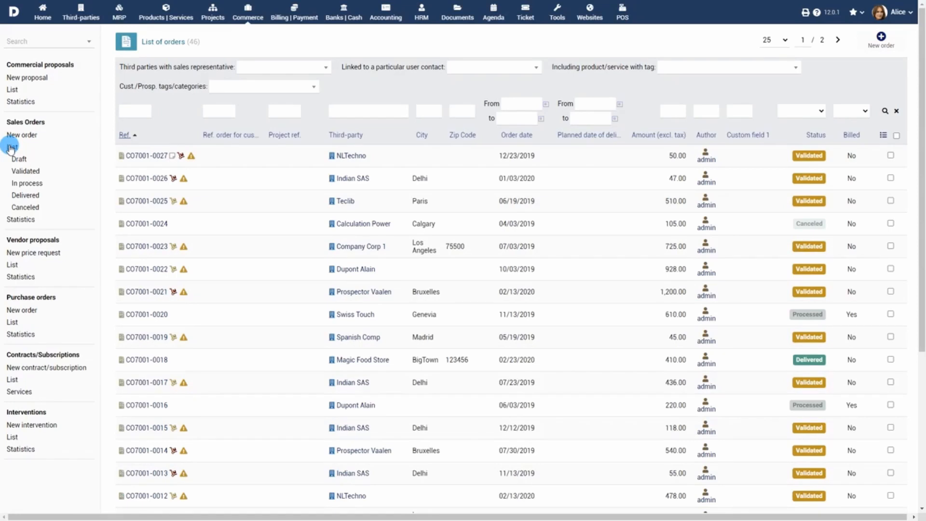
Filter the order list by each status: draft, validated, in process, delivered, canceled.
click(18, 158)
click(29, 172)
click(29, 184)
click(32, 195)
click(28, 208)
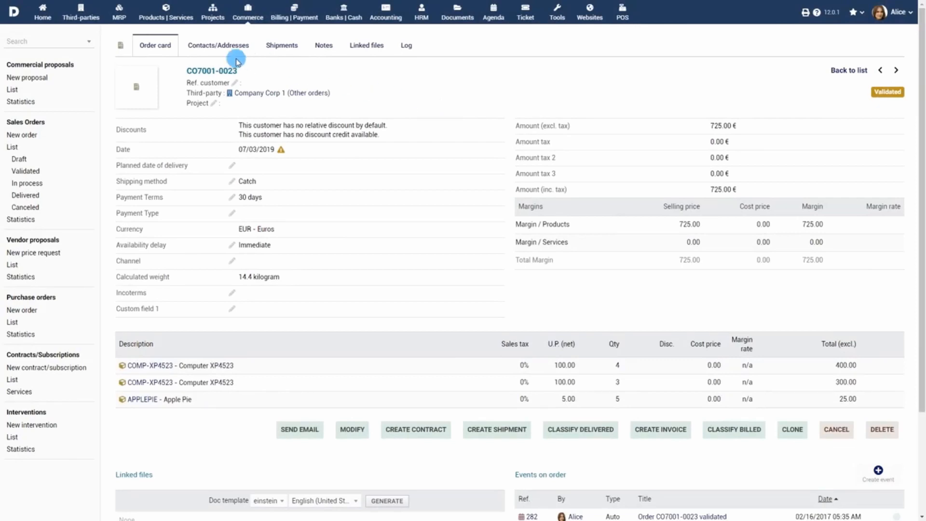
Add Company Corp 1's director as Customer invoice contact on CO7001-0023, then view its shipments.
click(217, 50)
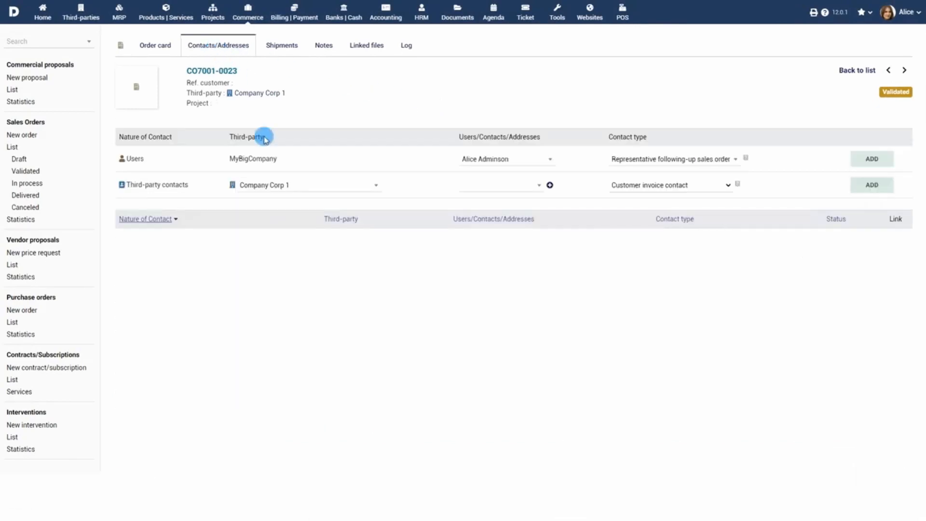
click(538, 185)
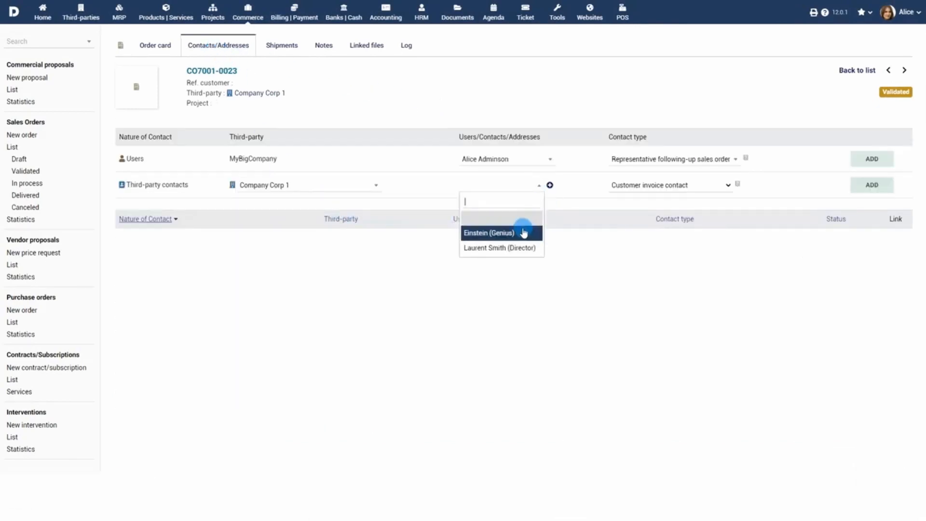
click(521, 248)
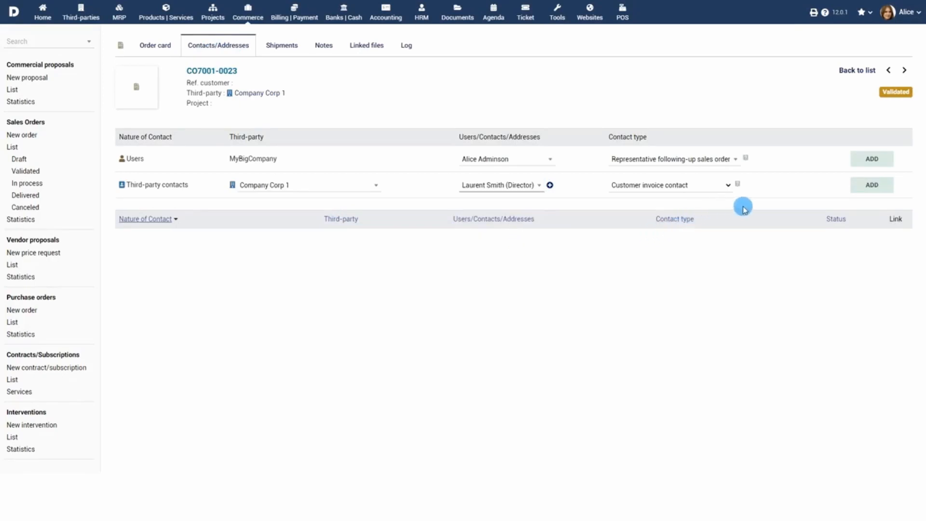
click(873, 189)
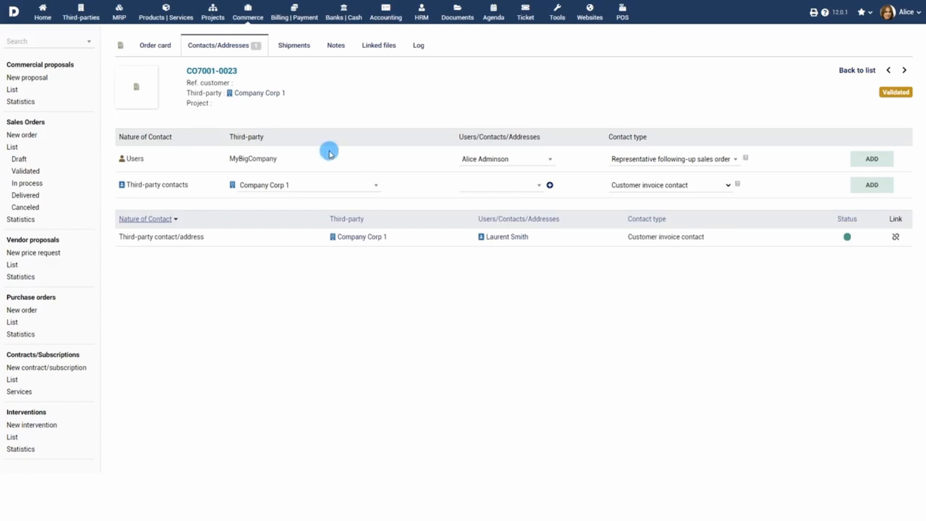
click(294, 46)
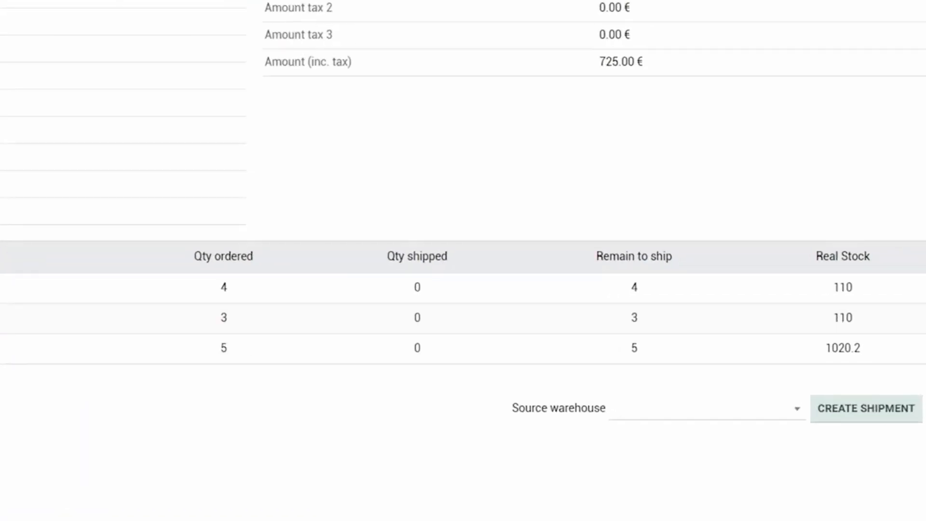
Create a shipment for CO7001-0023 from warehouse WAREHOUSEHOUSTON.
click(711, 419)
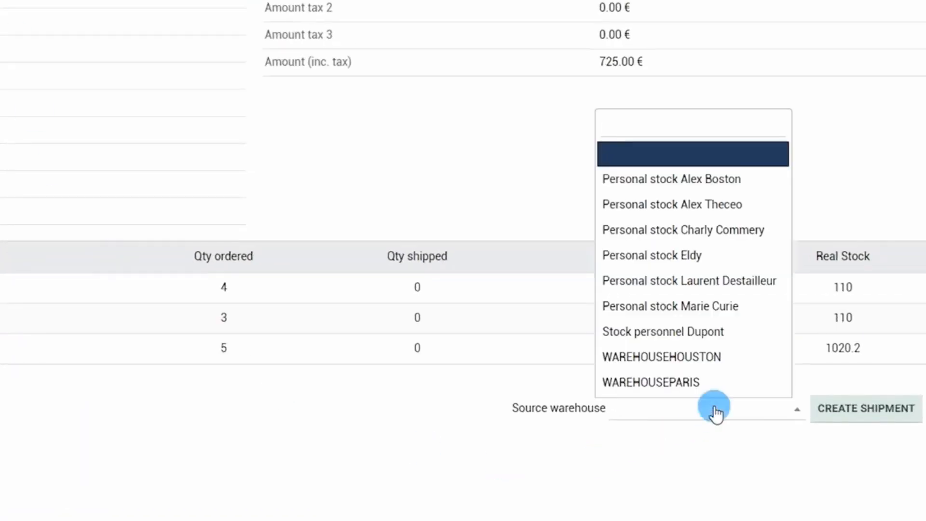
click(698, 357)
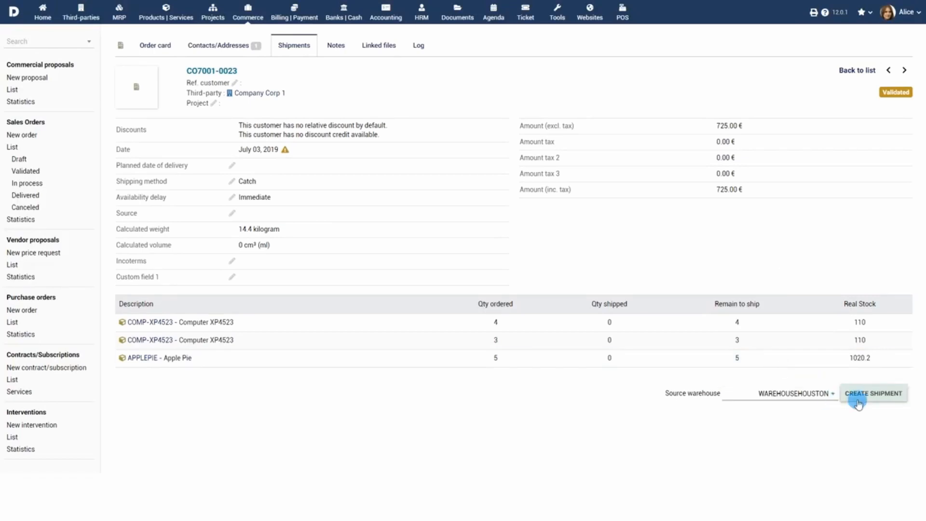
click(858, 403)
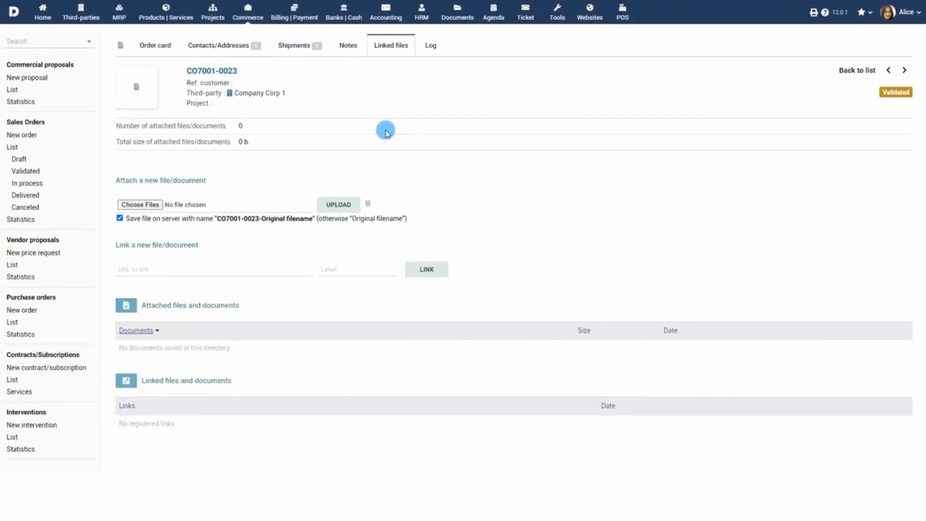
Upload the bill copy image to the order's linked files and return to the order card.
click(140, 205)
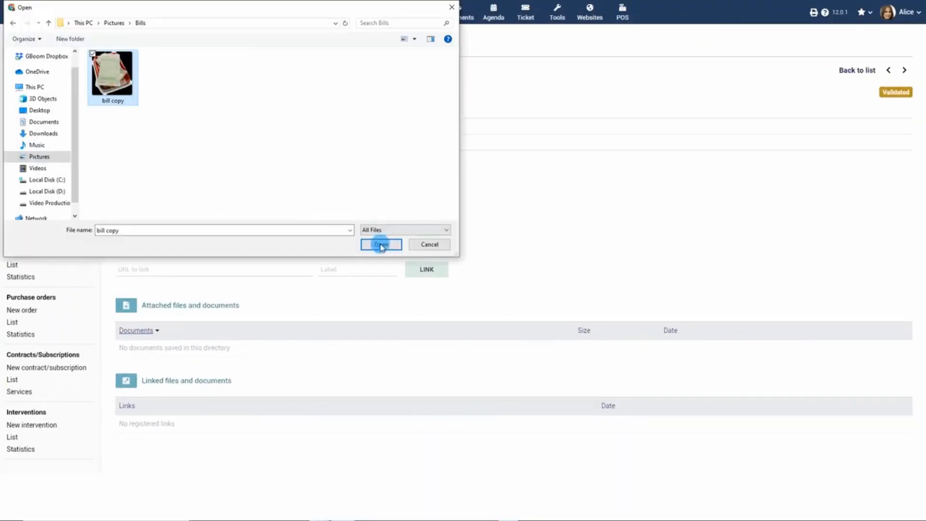
click(381, 245)
click(338, 204)
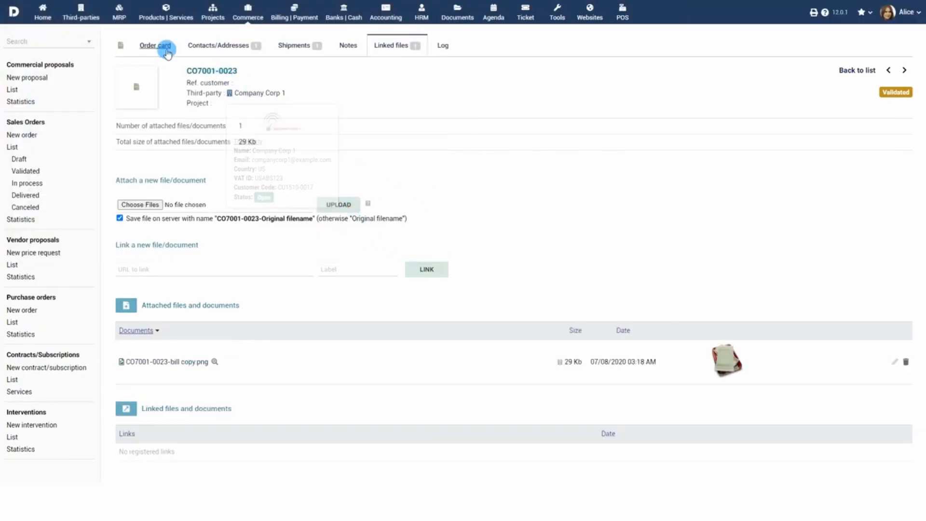
click(158, 47)
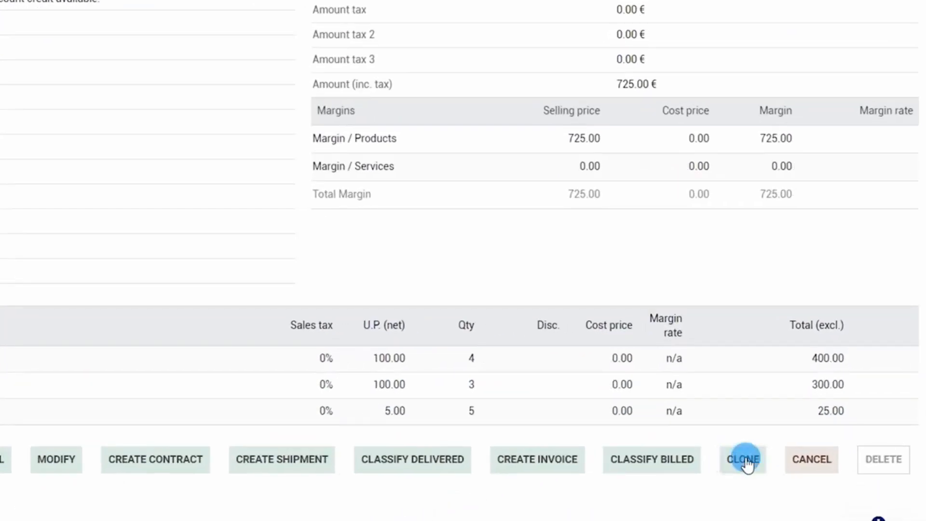
click(747, 463)
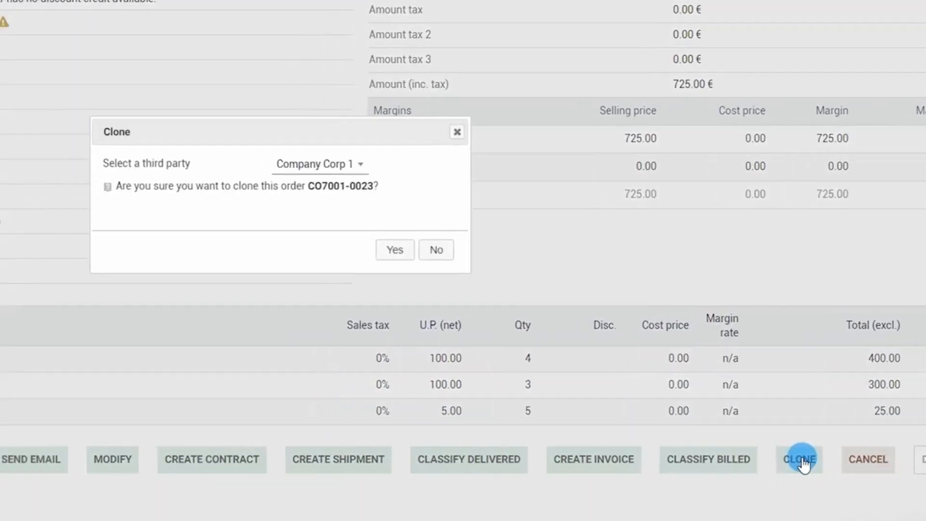
click(501, 169)
click(502, 170)
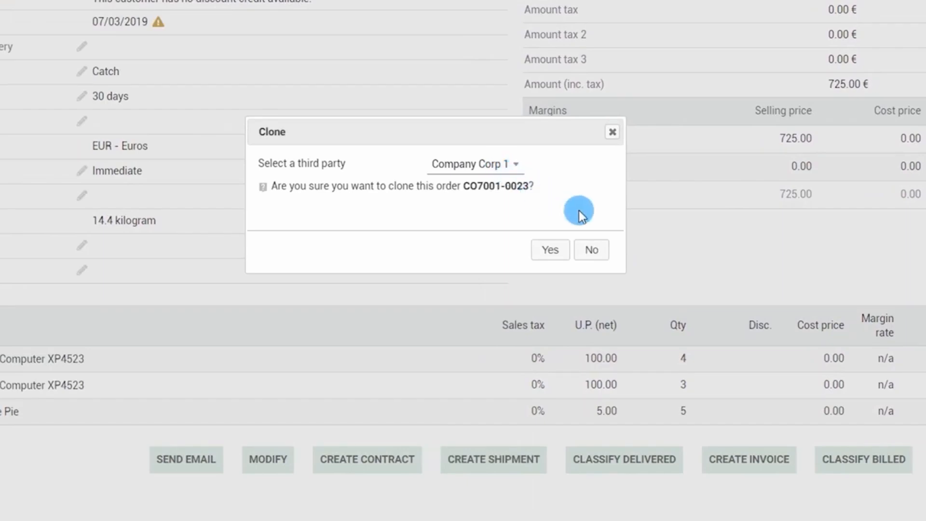
click(592, 249)
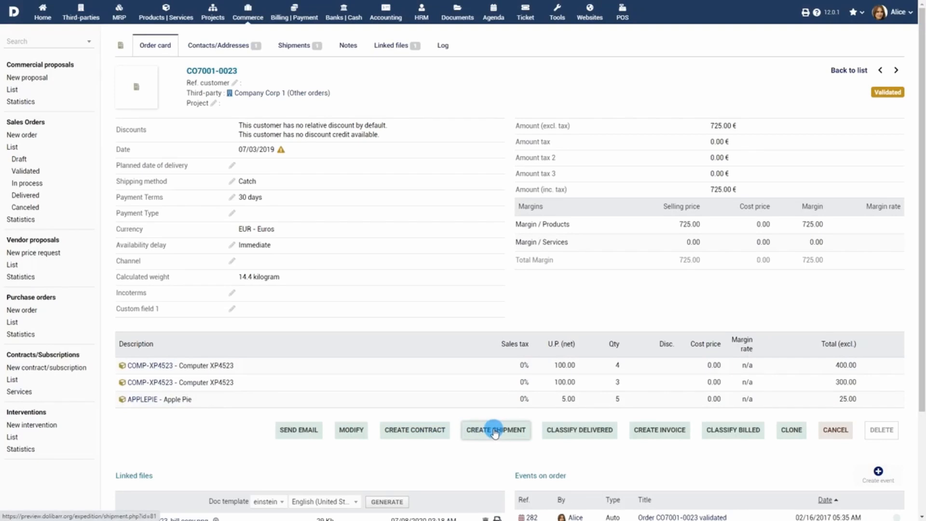
Create a draft invoice from the order dated 07/08/2020 with Bank transfer payment type.
click(660, 431)
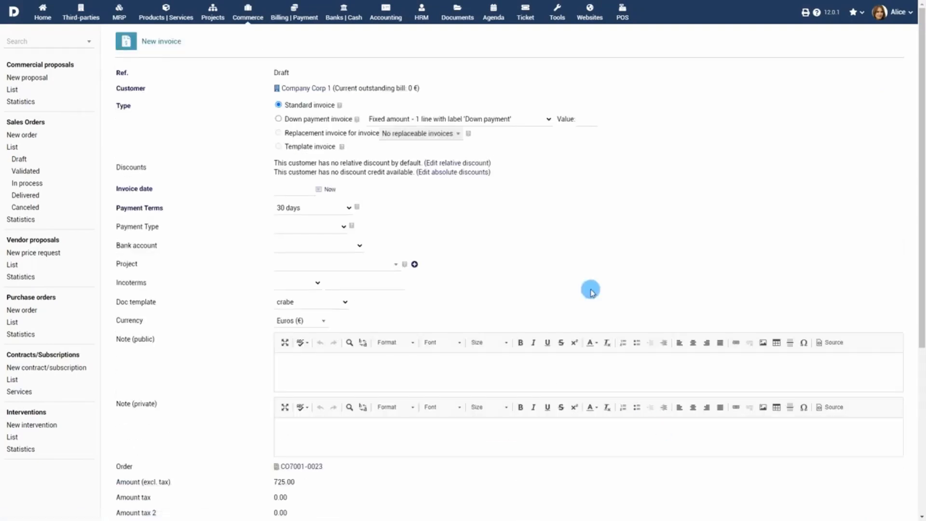
click(320, 196)
click(320, 251)
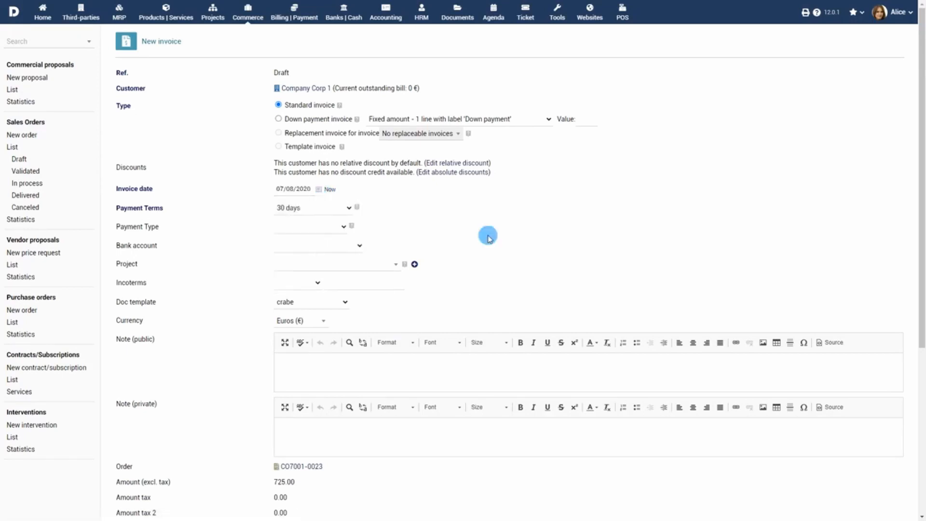
click(333, 227)
click(315, 246)
scroll(542, 279, down, 5)
click(481, 372)
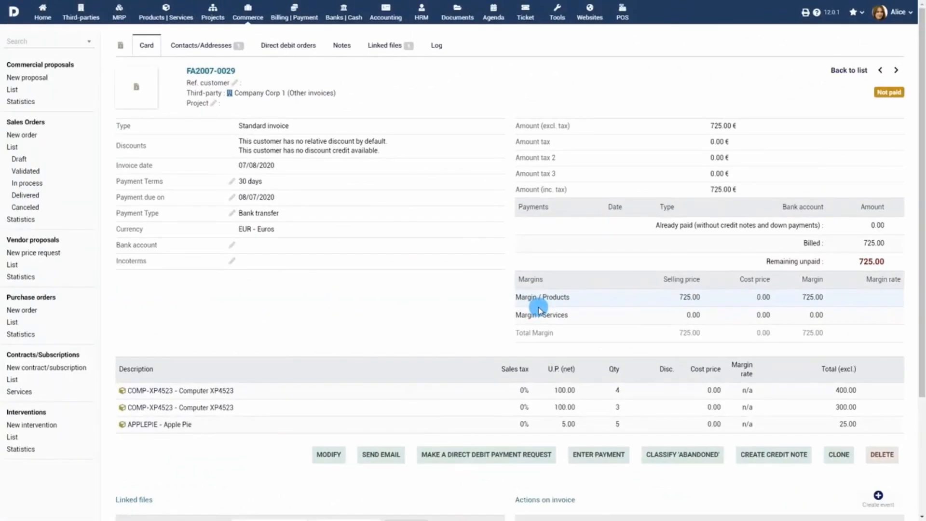
Record the full 725 € payment into the Luxemburg Bank Account.
click(599, 455)
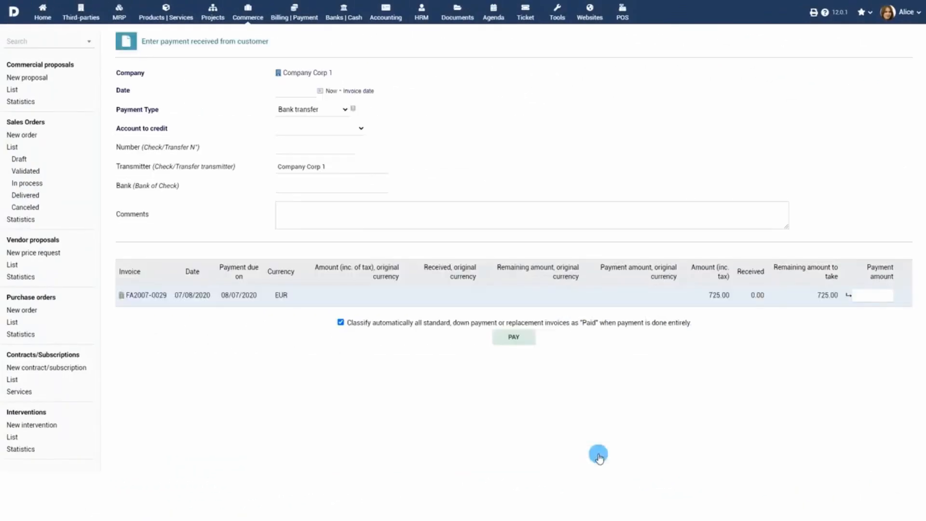
click(351, 129)
click(341, 155)
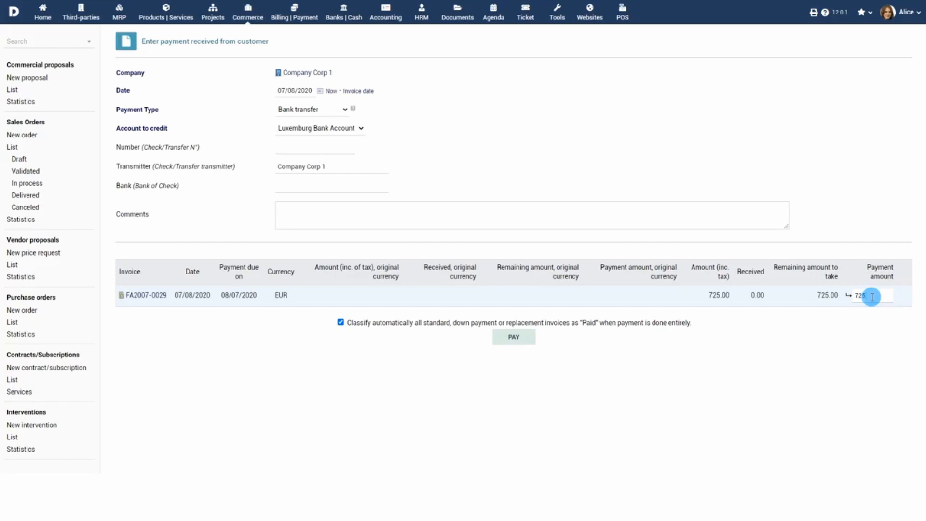
key(Return)
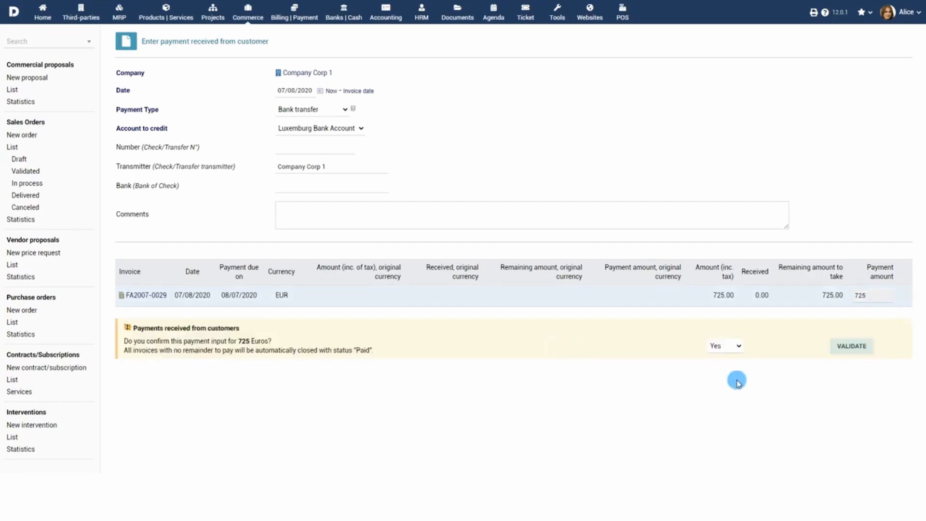
click(850, 347)
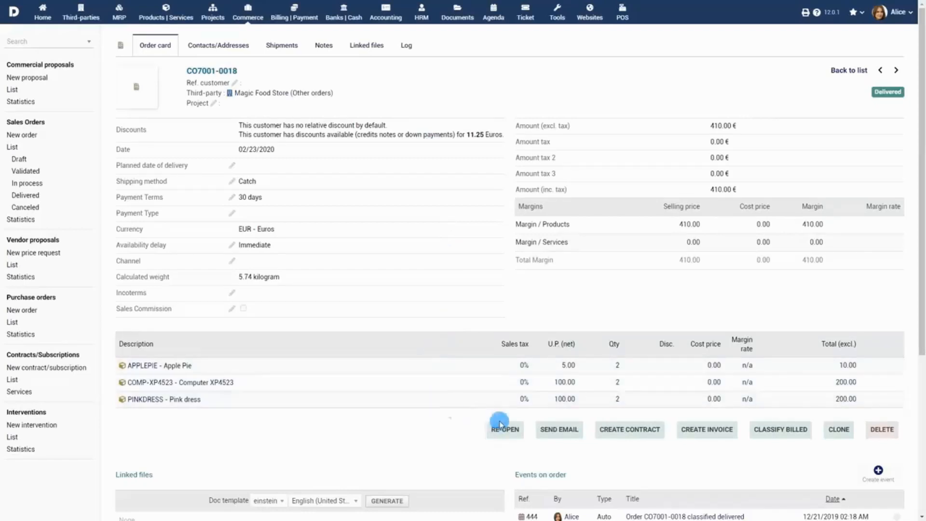
Begin an invoice for Magic Food Store from order CO7001-0018 at 410.00 excl. tax.
click(723, 430)
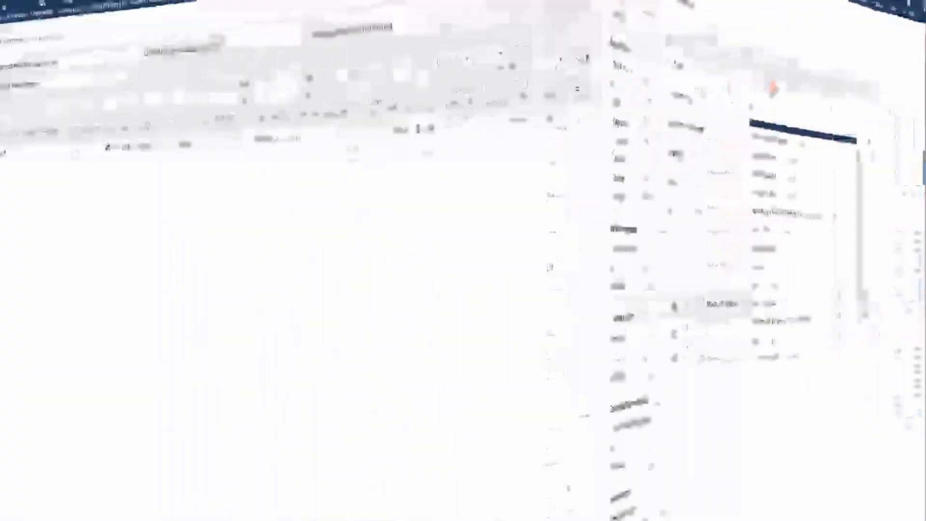
Filter the sales order statistics to third party Company Corp 2 and refresh the figures.
click(21, 220)
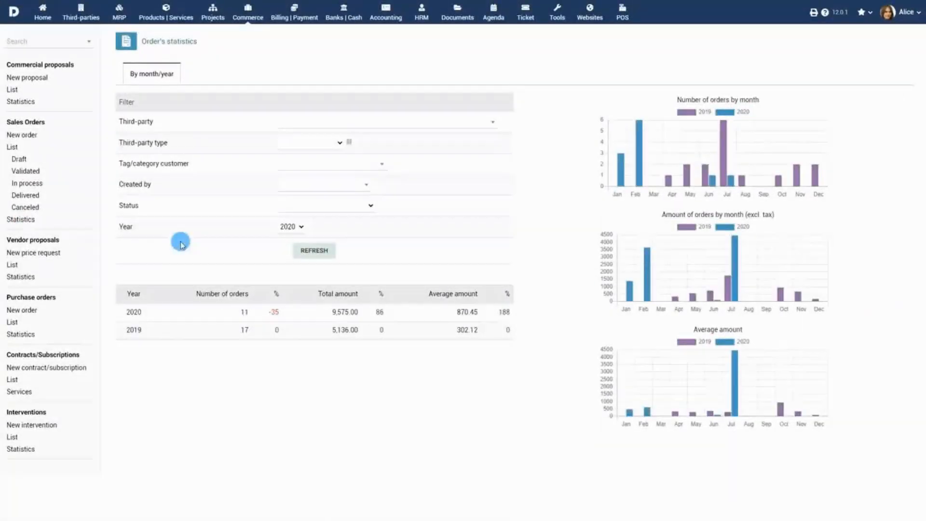
click(326, 124)
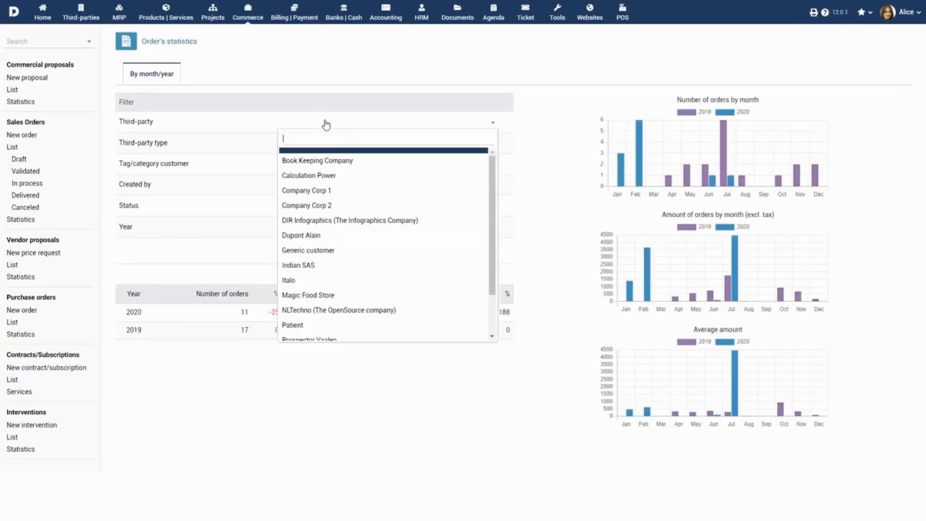
click(324, 205)
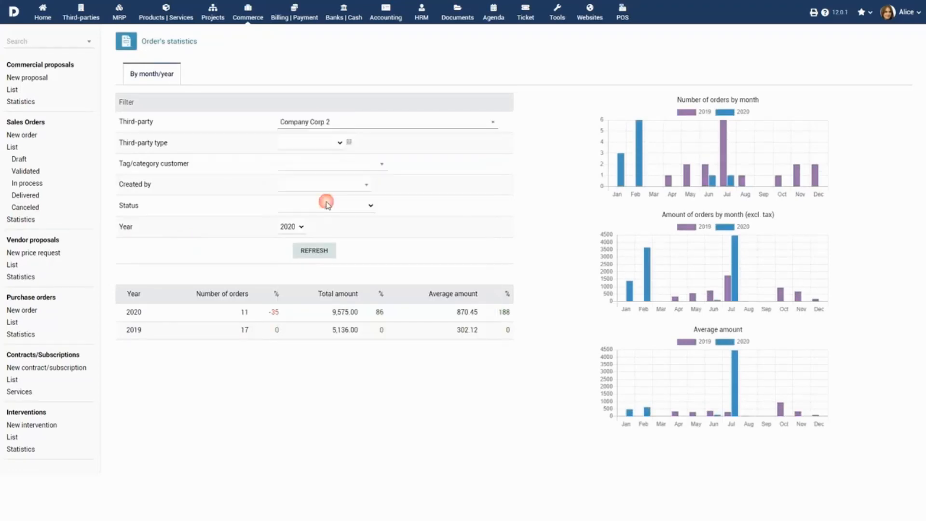
click(317, 251)
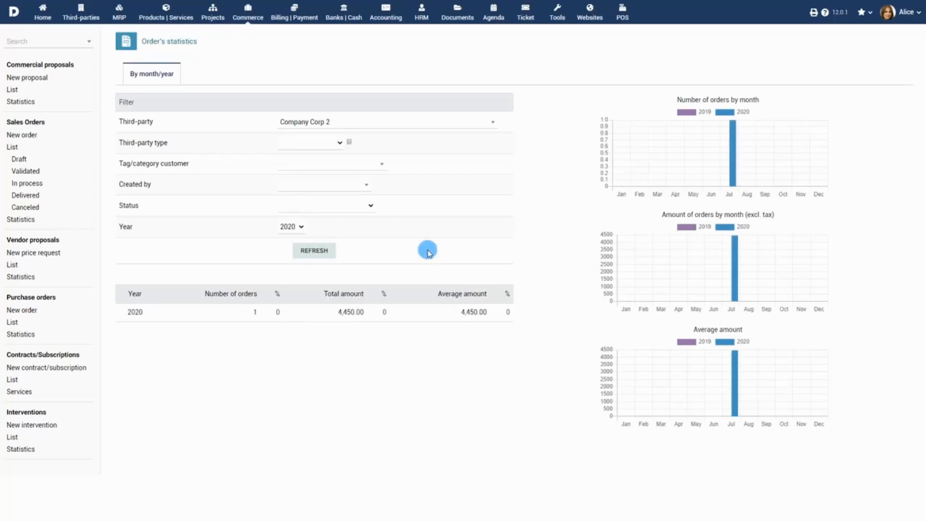